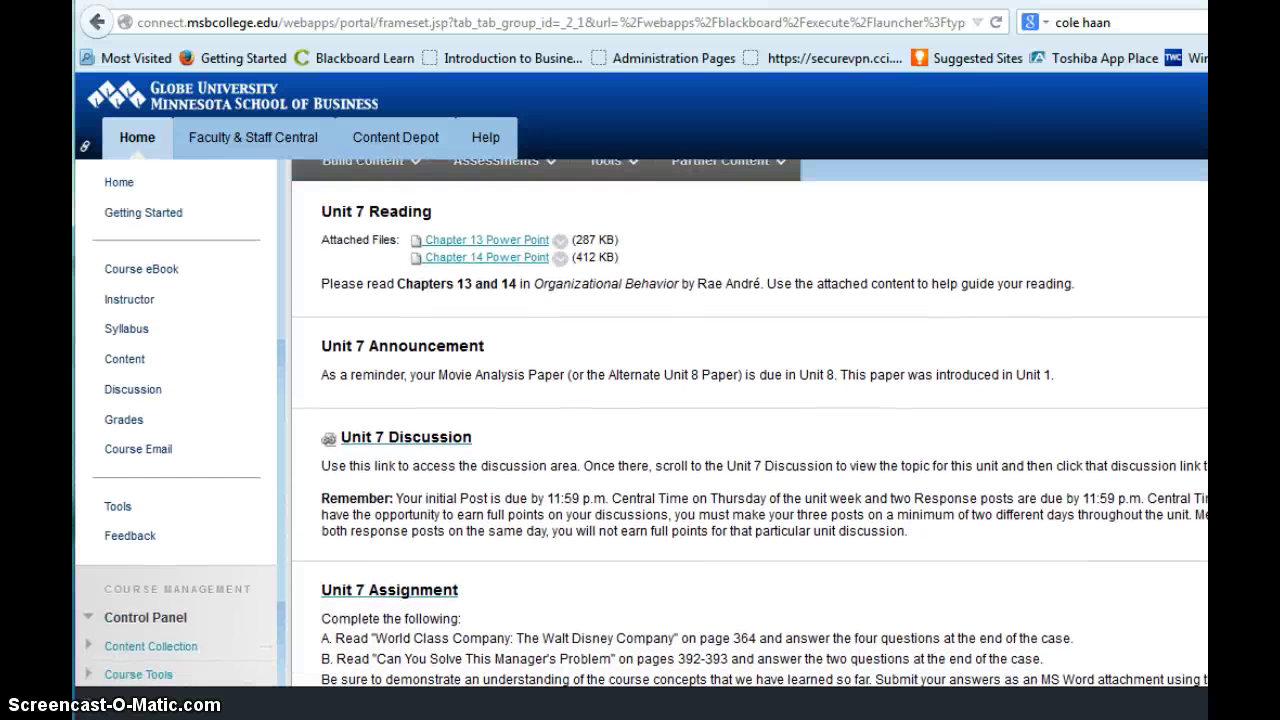
scroll(641, 423, "up", 2)
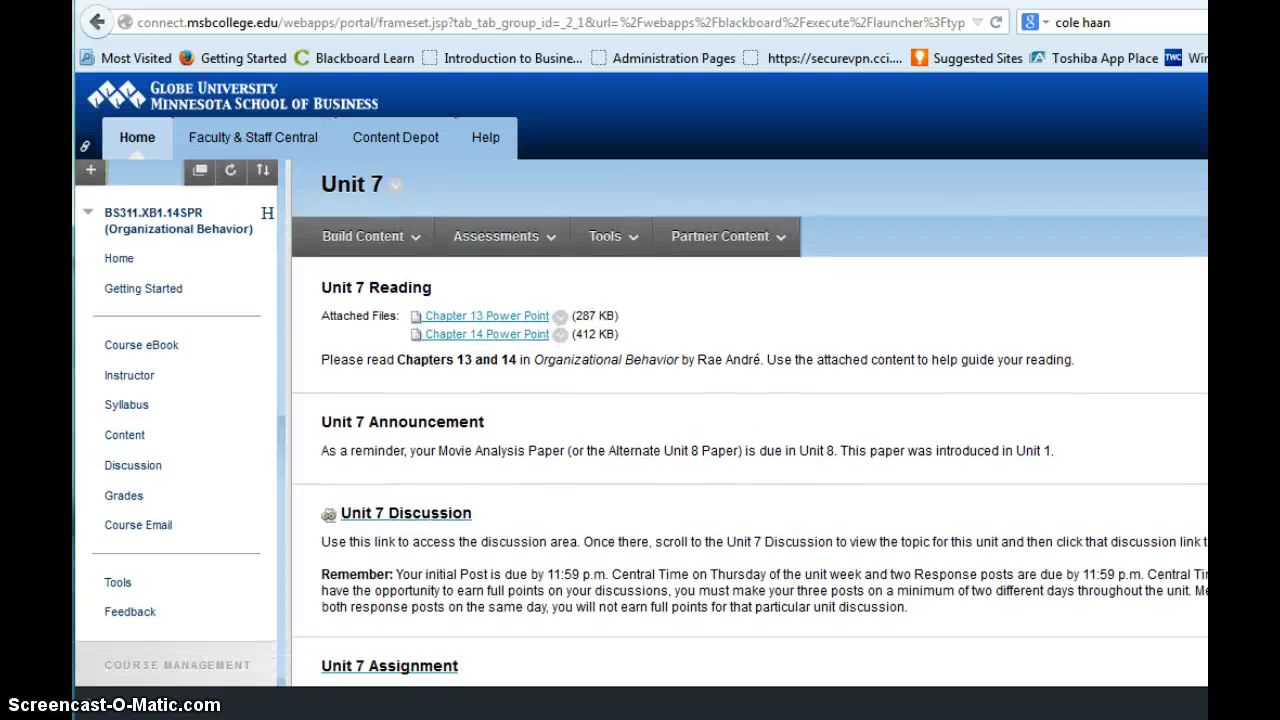
Scroll the Blackboard Unit 7 page and show the kinds of assessments that can be added.
scroll(641, 423, "down", 3)
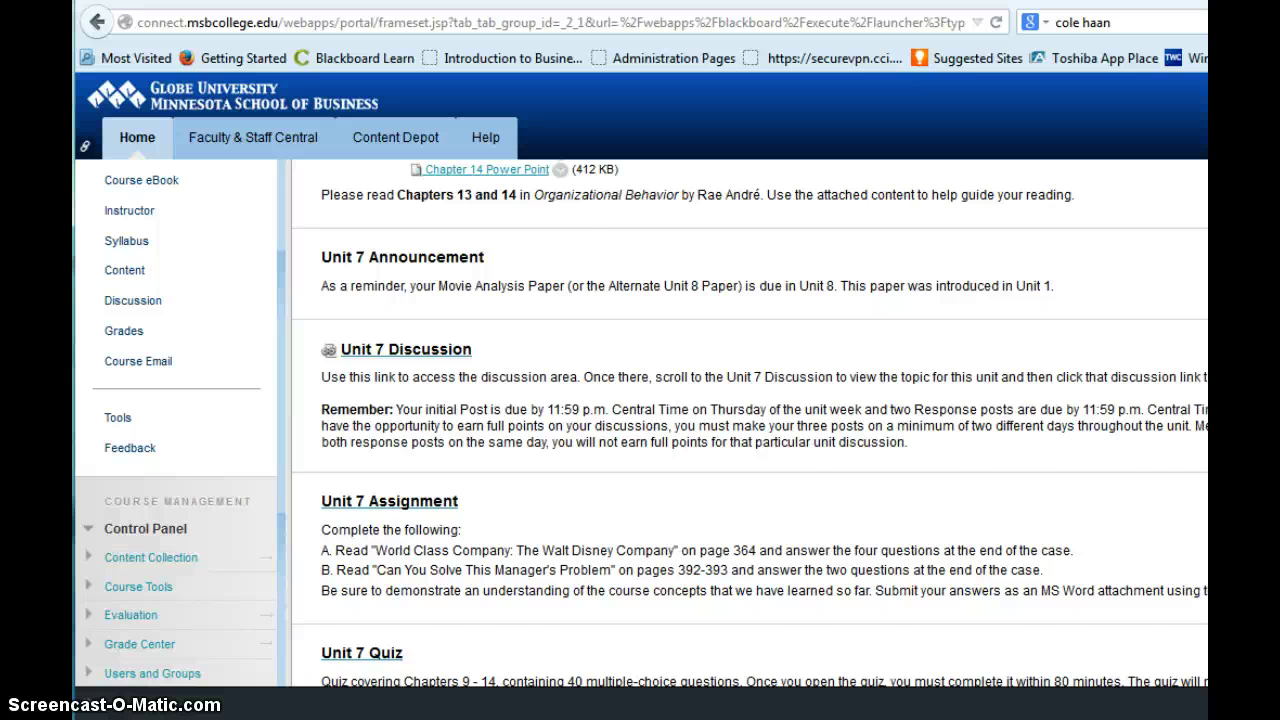
scroll(626, 257, "up", 3)
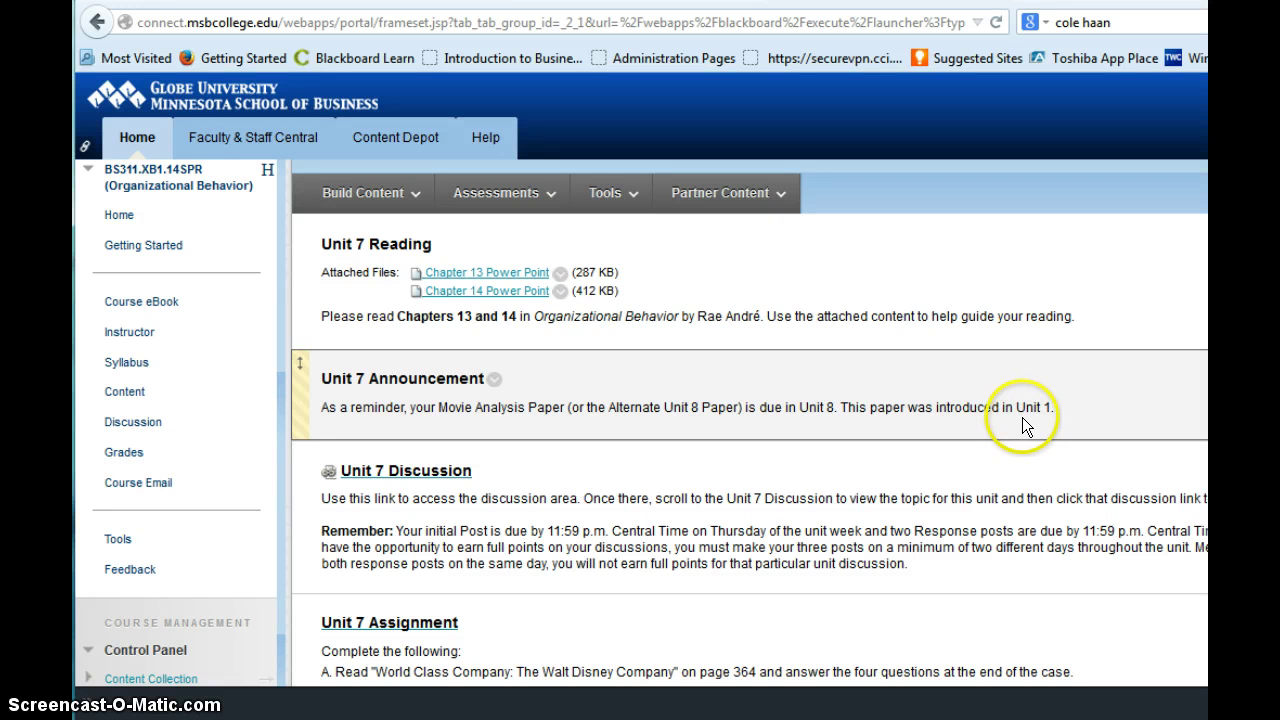
left_click(496, 192)
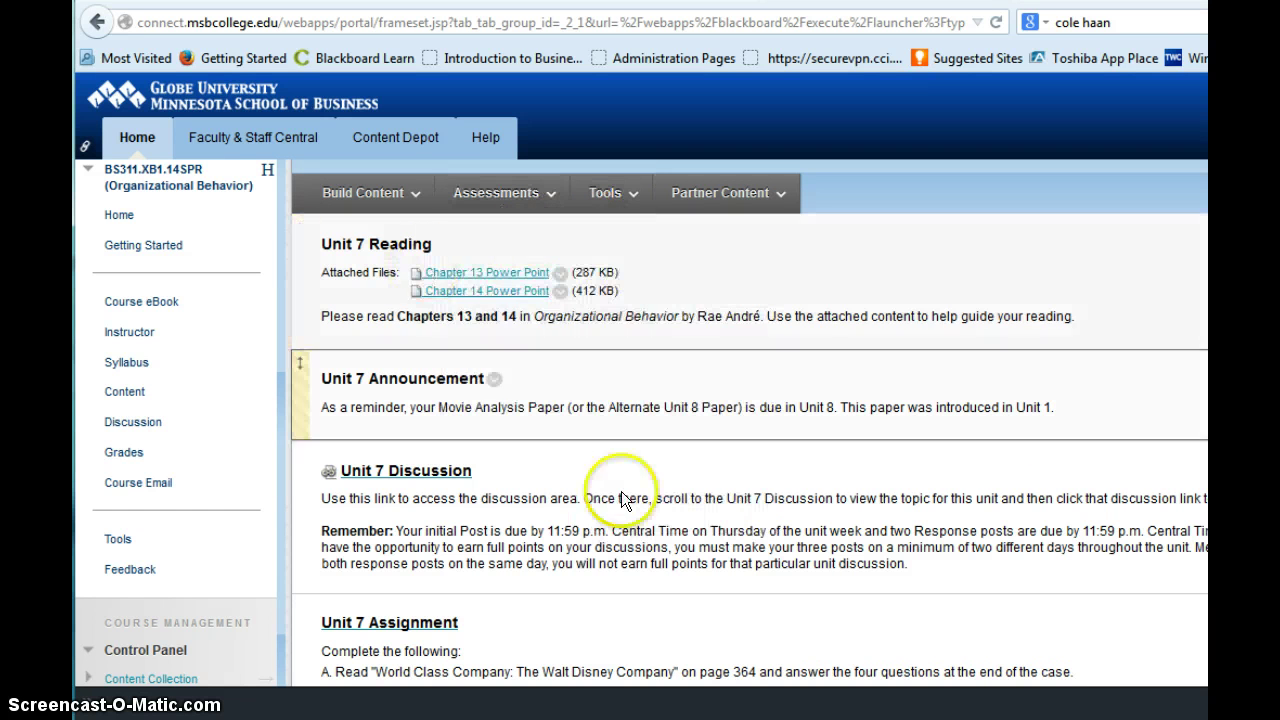
Scroll down to the Unit 7 Assignment's two cases, then switch to the CourseSmart bookshelf.
scroll(700, 450, "down", 2)
scroll(609, 426, "down", 3)
scroll(474, 461, "down", 3)
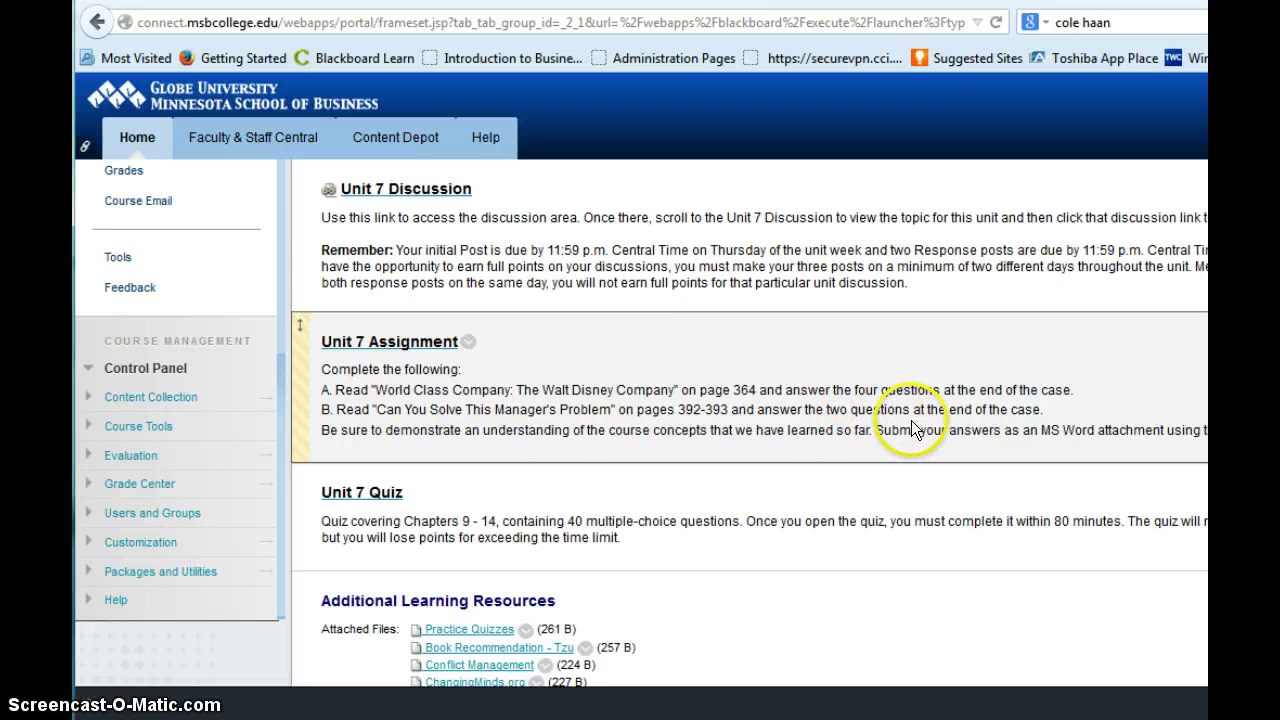
left_click(665, 2)
Open the Organizational Behavior eTextbook and scroll to the Eisner / Walt Disney case's Discuss questions.
left_click(892, 456)
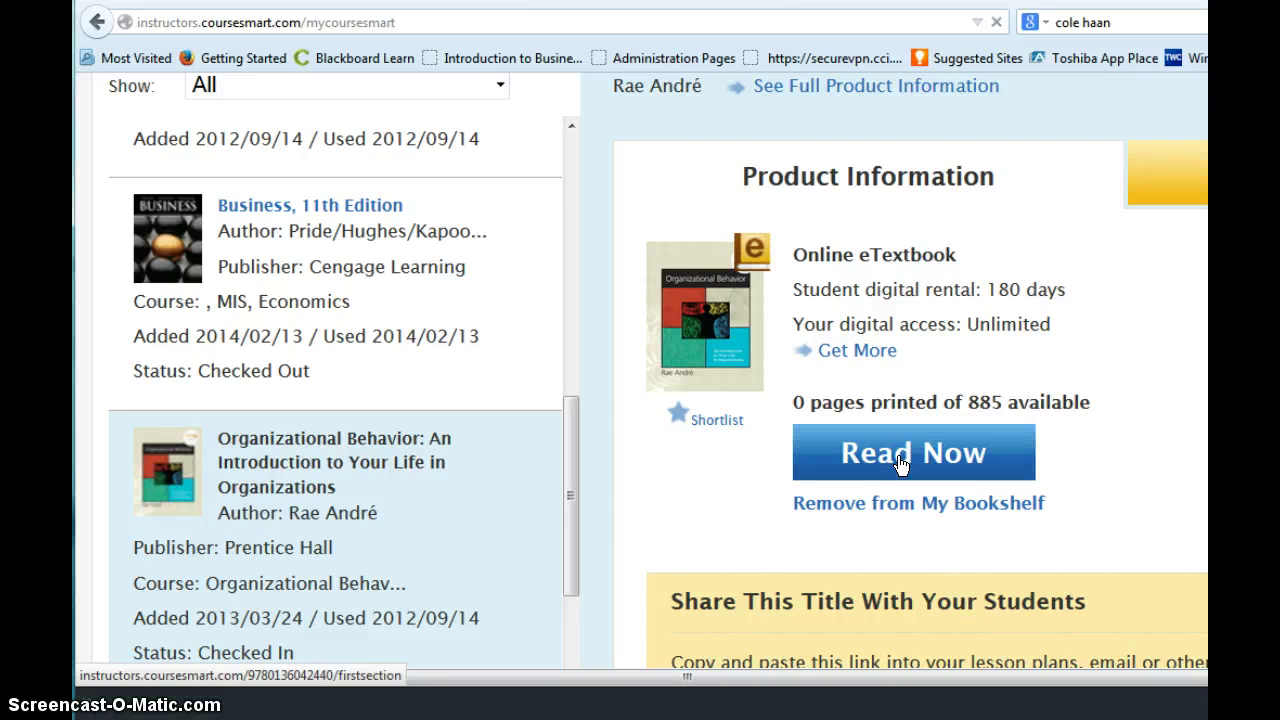
scroll(642, 387, "right", 3)
scroll(930, 480, "down", 10)
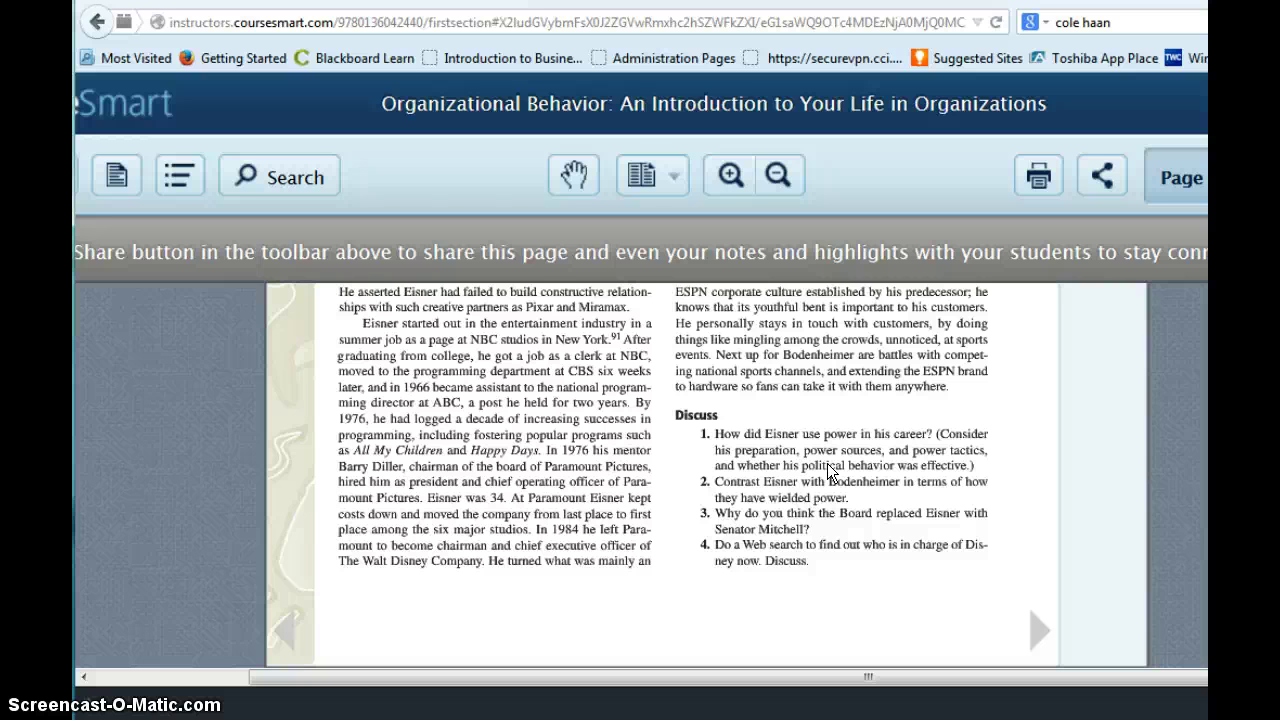
Turn forward two pages to page 366 with the case's Discuss questions.
left_click(1047, 646)
scroll(1157, 557, "down", 4)
left_click(1050, 632)
scroll(660, 475, "down", 3)
Scroll through the Chapter Summary and Key Terms on acquiring power and culture.
scroll(660, 475, "down", 3)
scroll(660, 475, "up", 2)
scroll(658, 475, "up", 1)
scroll(658, 475, "down", 1)
scroll(658, 475, "up", 1)
scroll(658, 475, "down", 3)
scroll(658, 475, "down", 2)
scroll(658, 475, "down", 1)
scroll(706, 473, "down", 1)
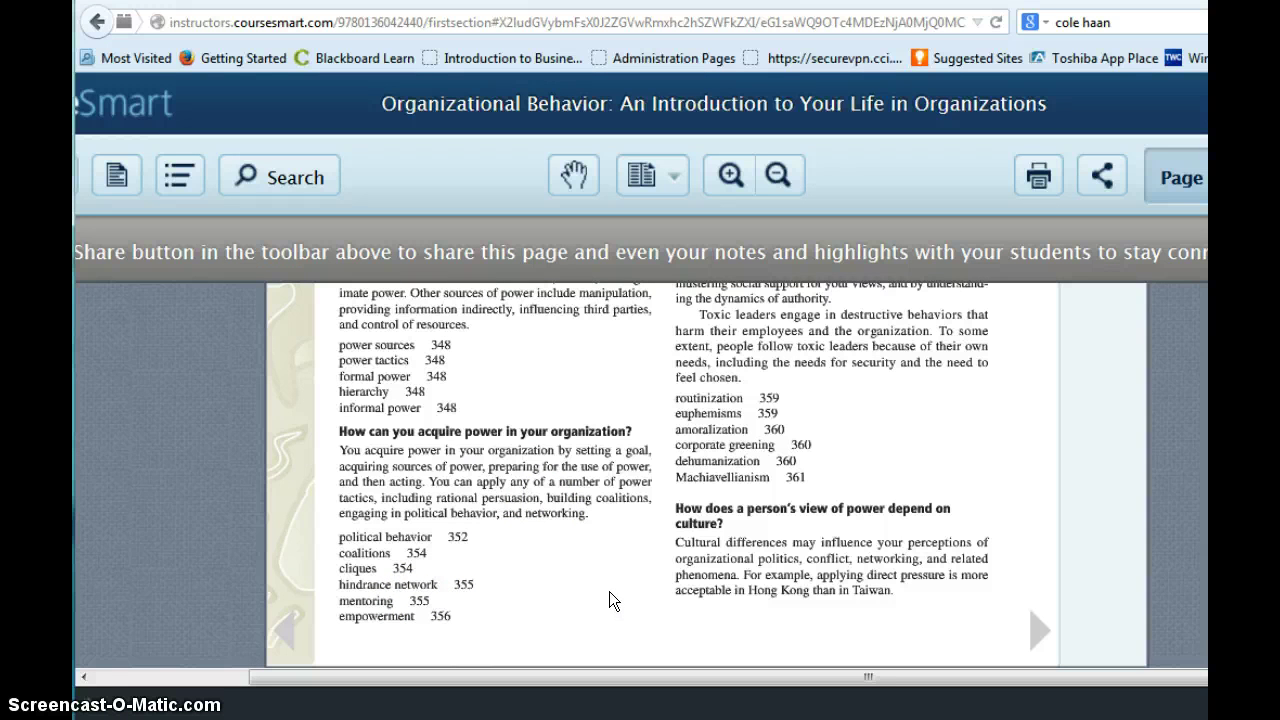
Glance at Blackboard, then scroll the eBook to the 'Can You Solve This Manager's Problem?' case.
key("ctrl+Tab")
key("ctrl+Tab")
scroll(660, 475, "down", 5)
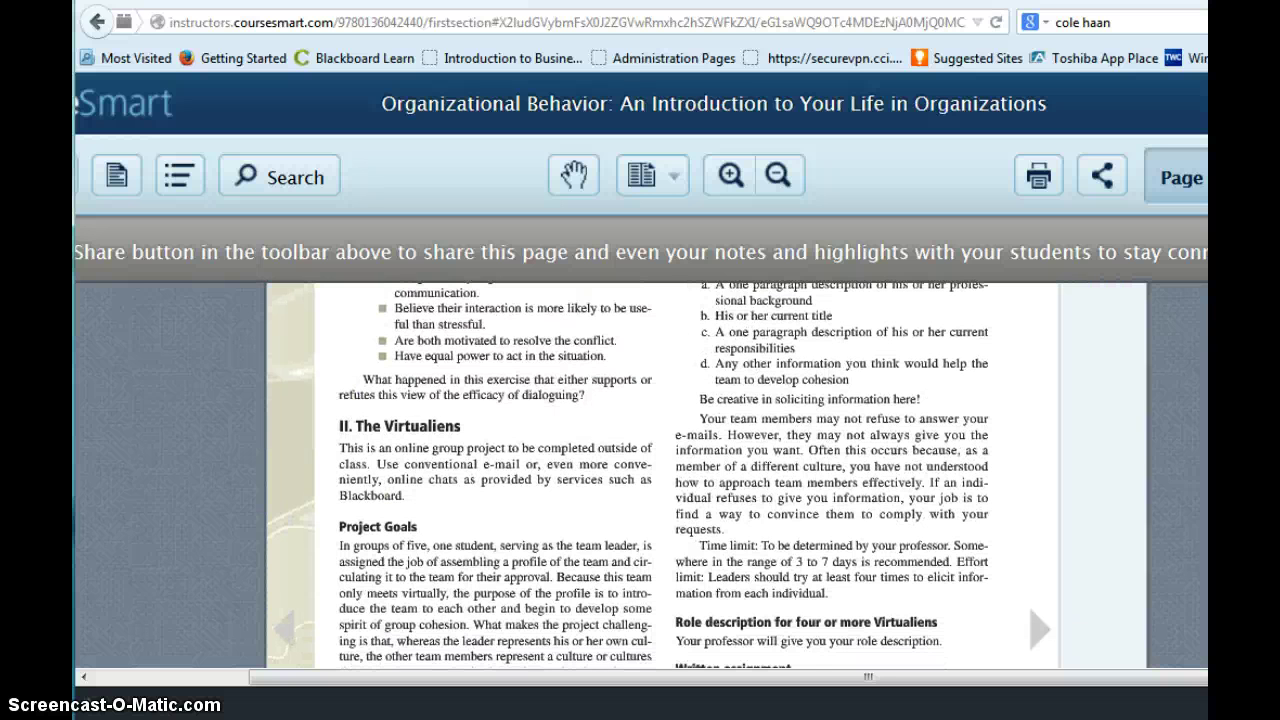
scroll(660, 475, "down", 8)
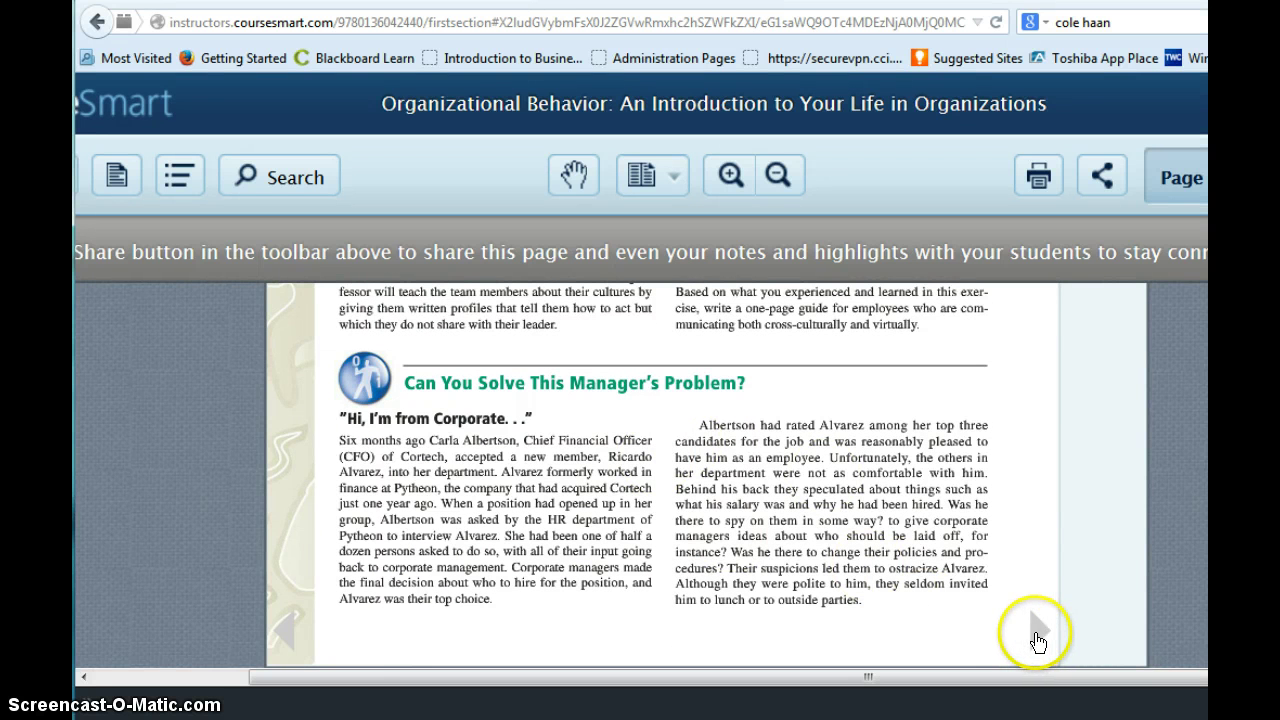
Turn to page 393 with the case's two Discuss questions.
left_click(1037, 641)
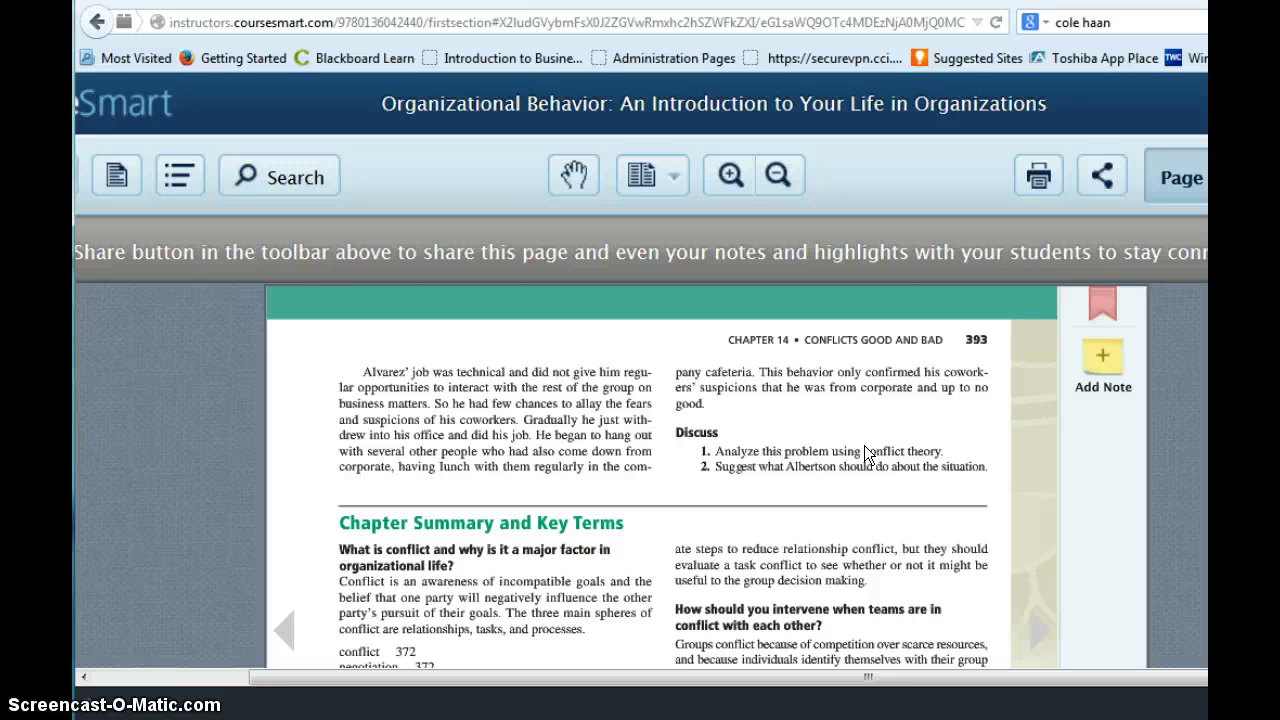
Go back to Blackboard's Unit 7 page and scroll up to the Unit 7 Reading section.
key("ctrl+Tab")
scroll(640, 420, "down", 2)
scroll(640, 420, "down", 1)
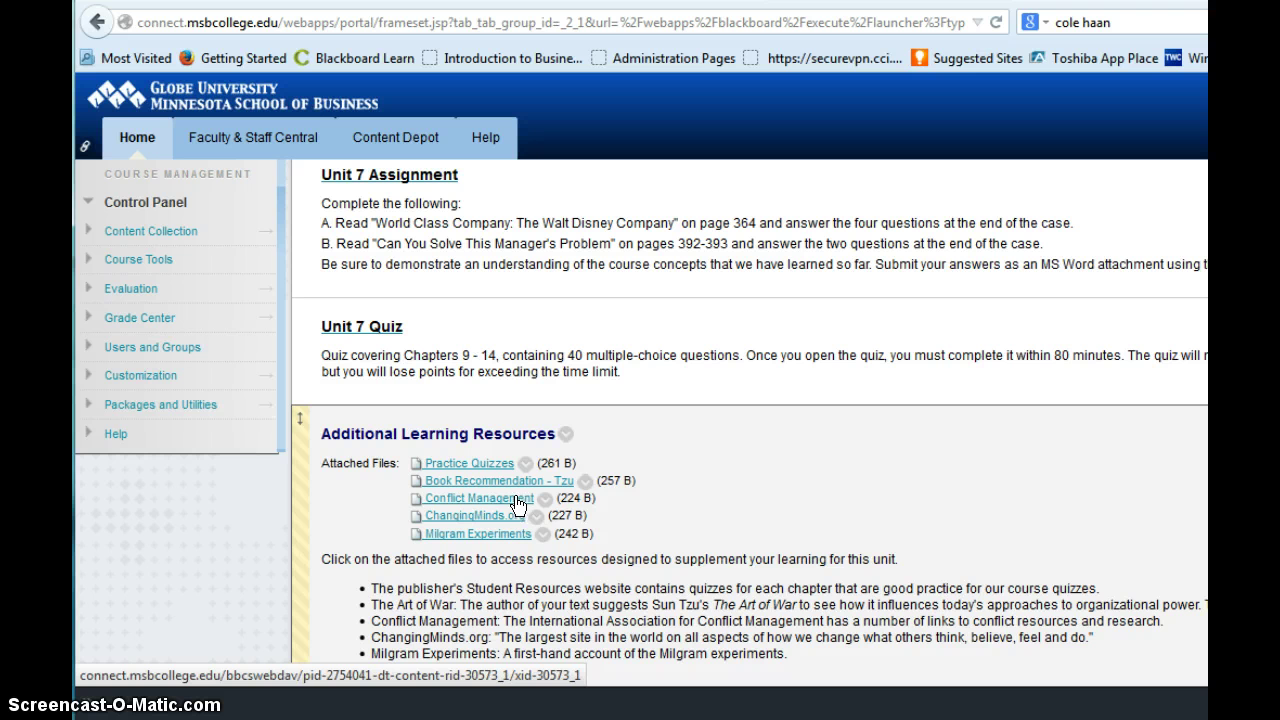
left_click(615, 544)
scroll(641, 422, "down", 1)
scroll(640, 422, "up", 2)
scroll(640, 422, "up", 6)
scroll(640, 422, "up", 2)
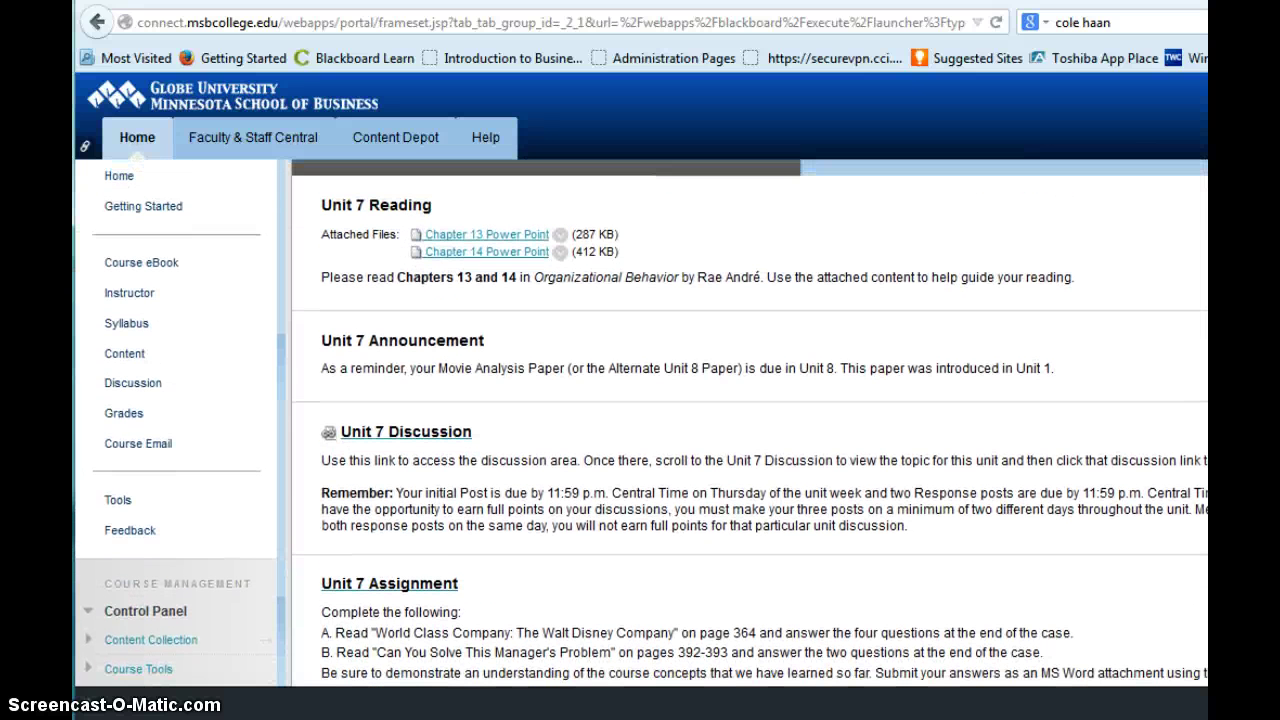